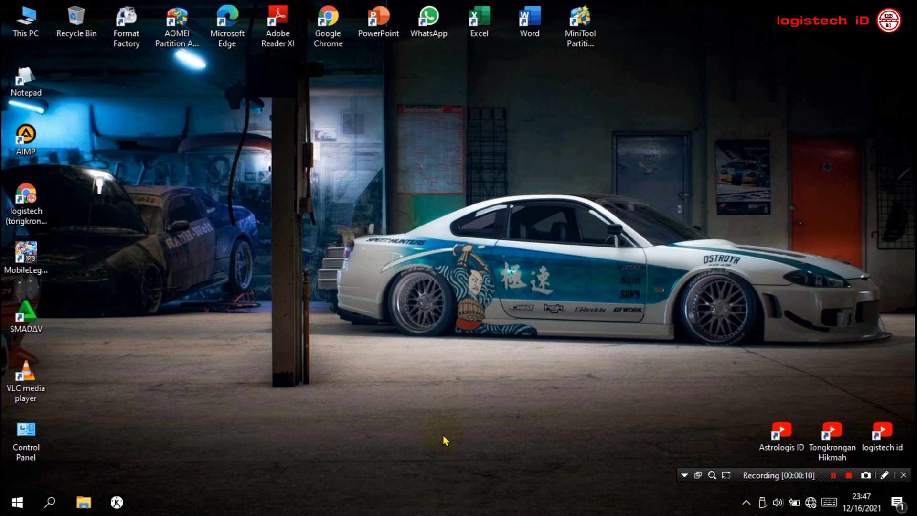
{"action": "left_click_drag", "start_coordinate": [821, 477], "coordinate": [633, 506]}
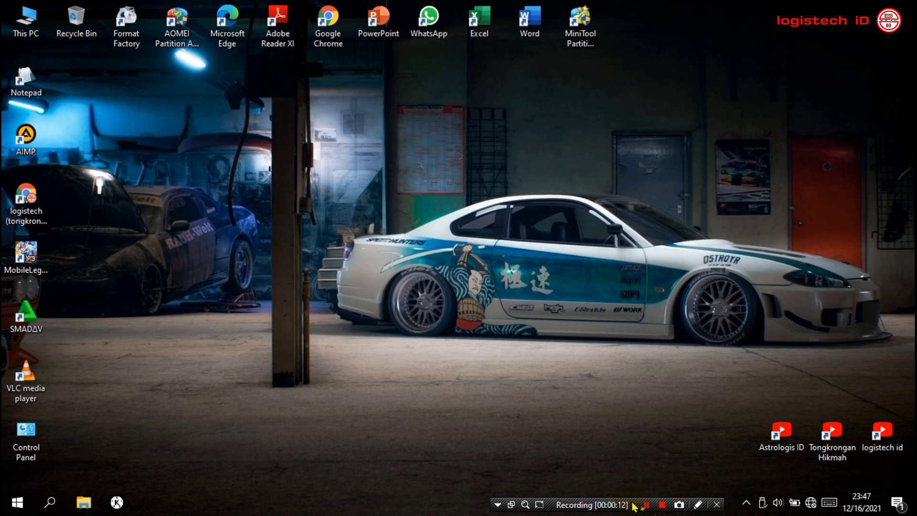
{"action": "right_click", "coordinate": [551, 234]}
{"action": "left_click", "coordinate": [571, 266]}
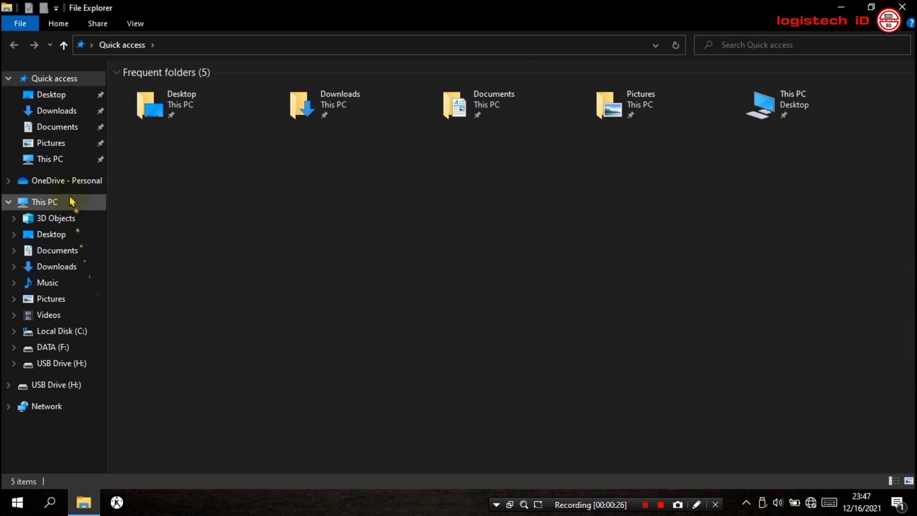
Show This PC in File Explorer and examine the letters of the local disk, DVD, DATA and USB drives
{"action": "left_click", "coordinate": [56, 205]}
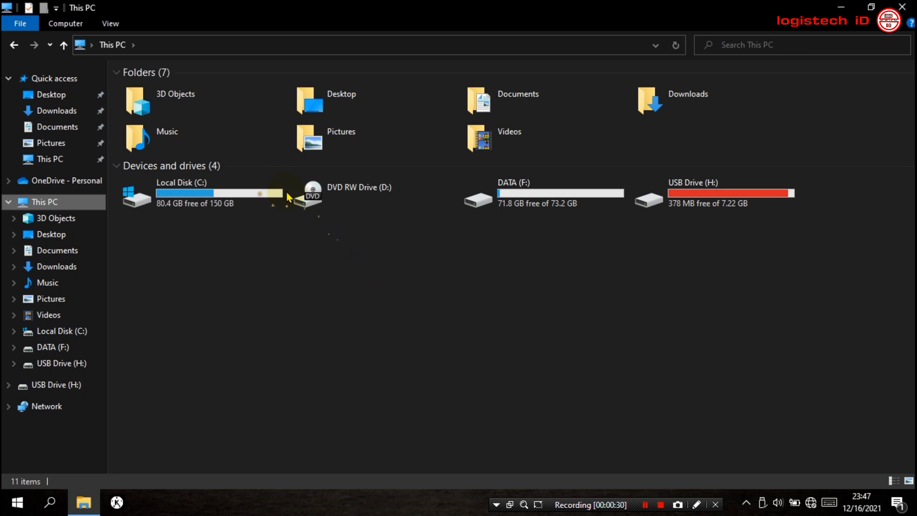
{"action": "left_click", "coordinate": [195, 205]}
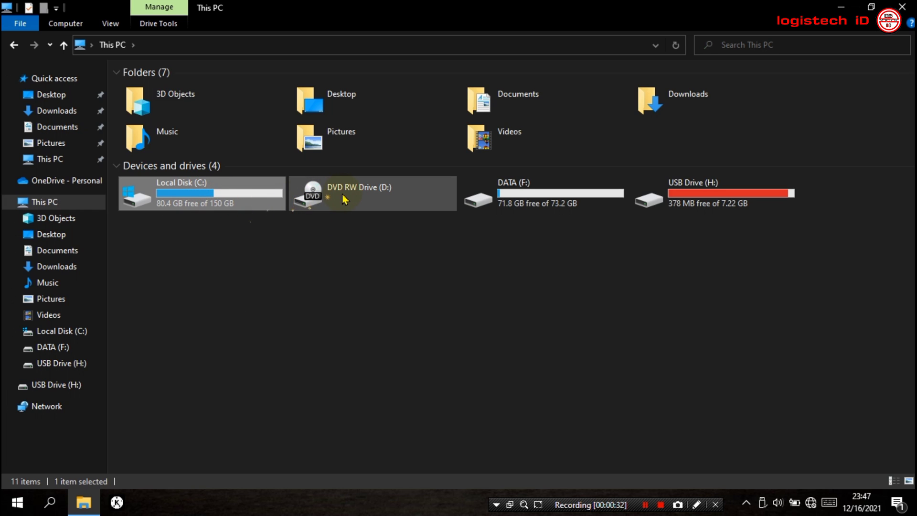
{"action": "left_click", "coordinate": [521, 190]}
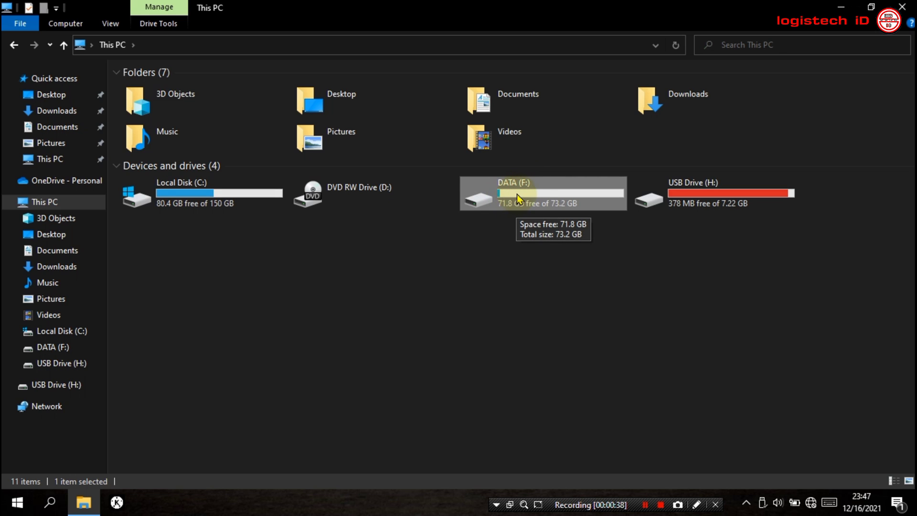
{"action": "left_click", "coordinate": [385, 201]}
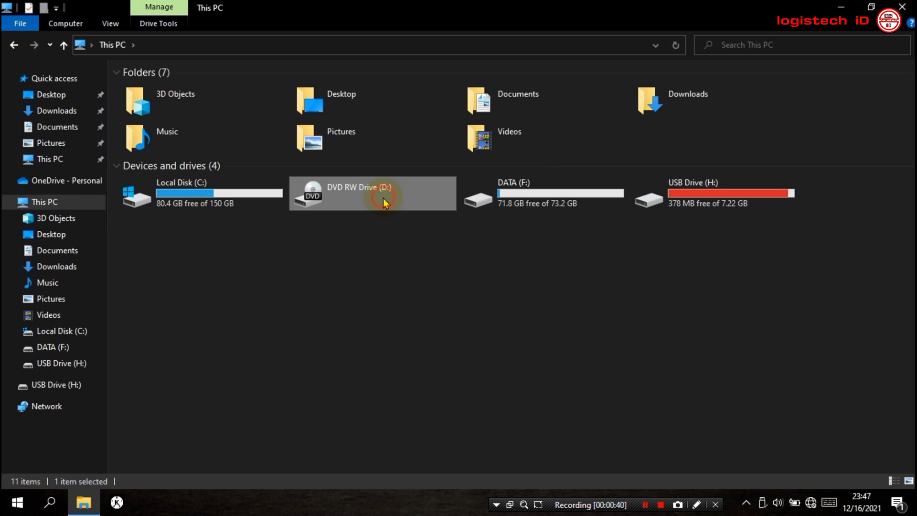
{"action": "left_click", "coordinate": [730, 201]}
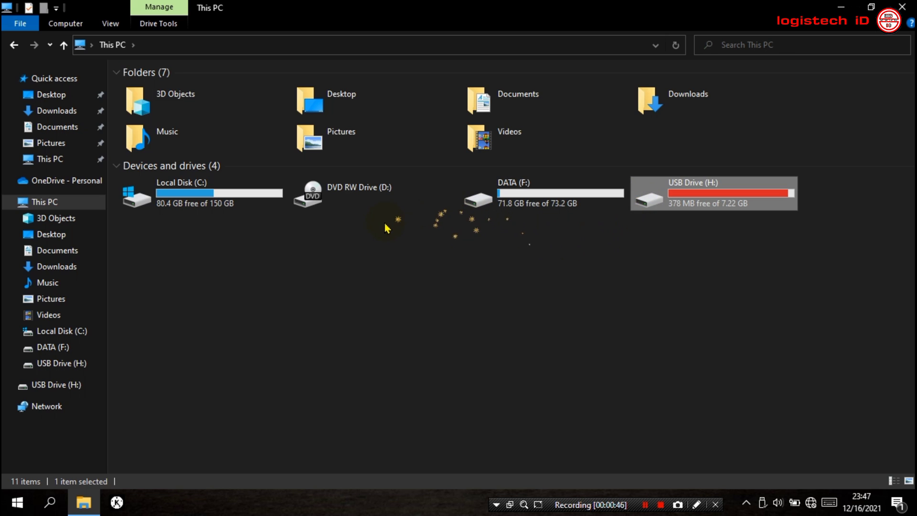
{"action": "left_click", "coordinate": [557, 237]}
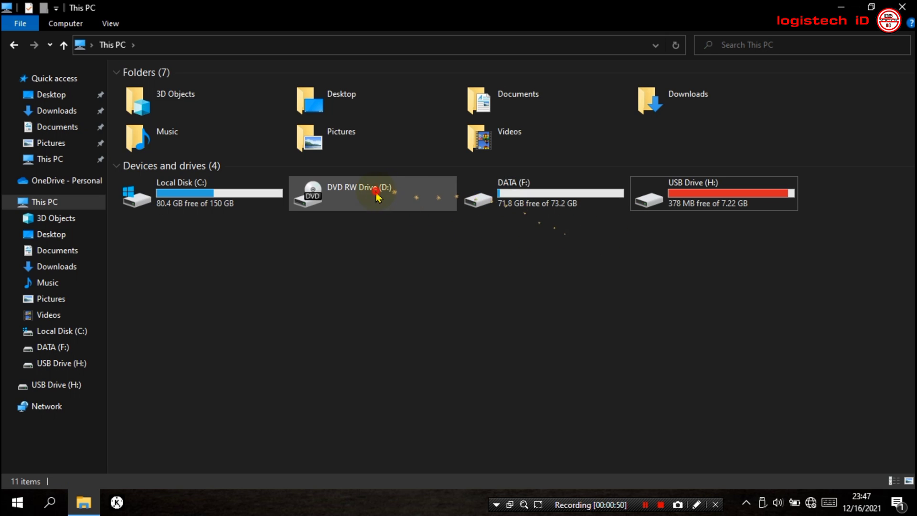
{"action": "left_click", "coordinate": [246, 197]}
{"action": "left_click", "coordinate": [520, 201]}
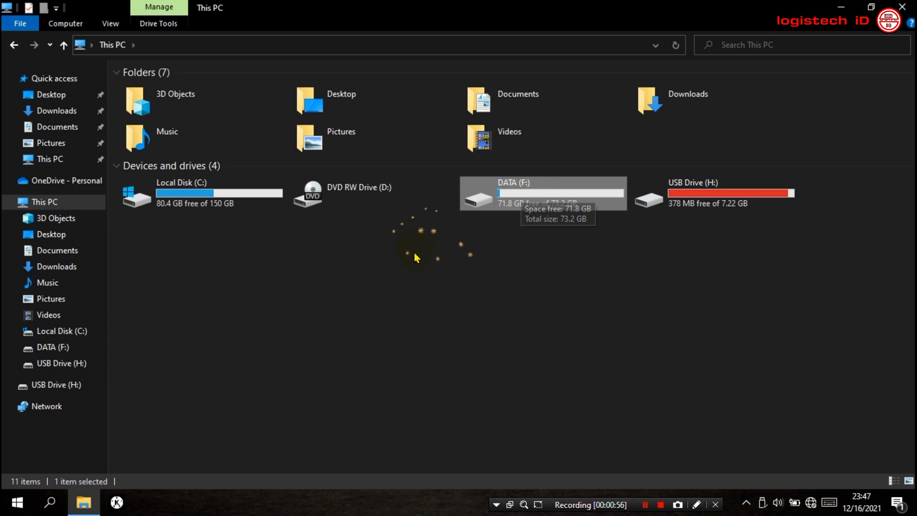
{"action": "left_click", "coordinate": [553, 212]}
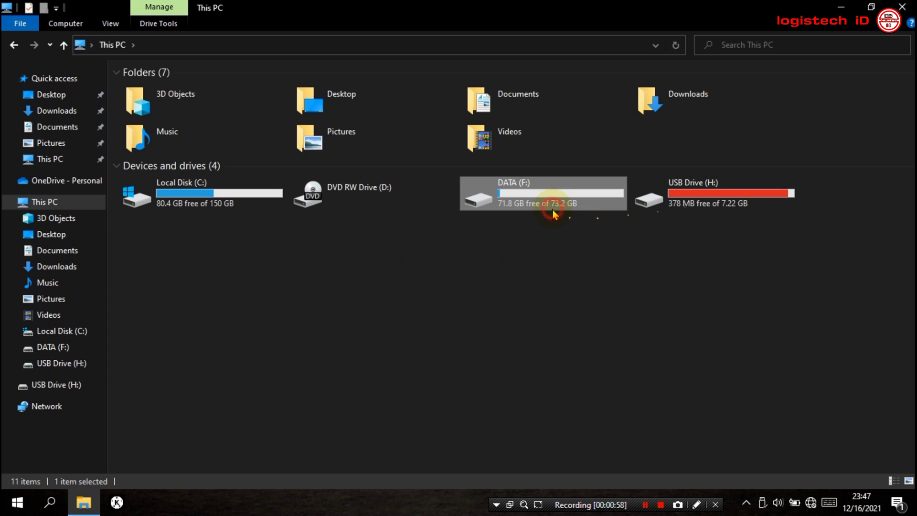
{"action": "left_click", "coordinate": [567, 277]}
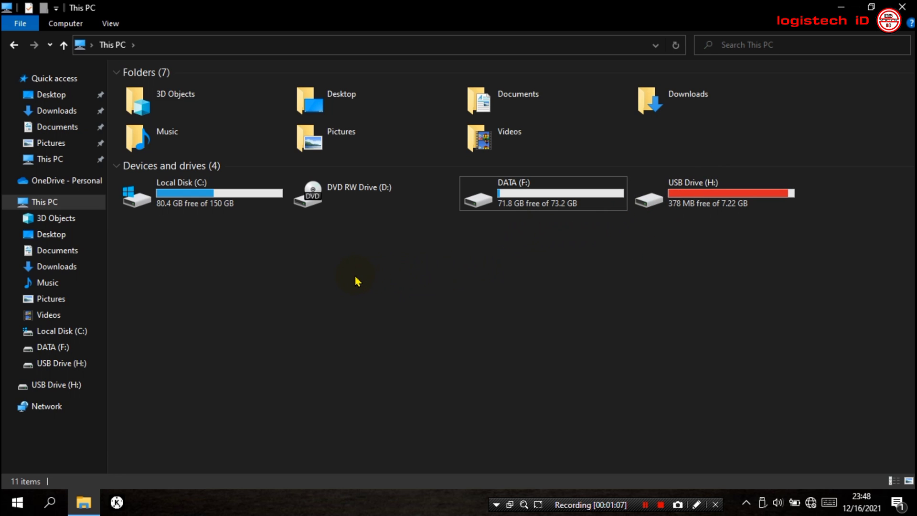
Open Disk Management in a maximized Computer Management window and review the volumes on Disk 0, Disk 1 and CD-ROM 0
{"action": "right_click", "coordinate": [61, 205]}
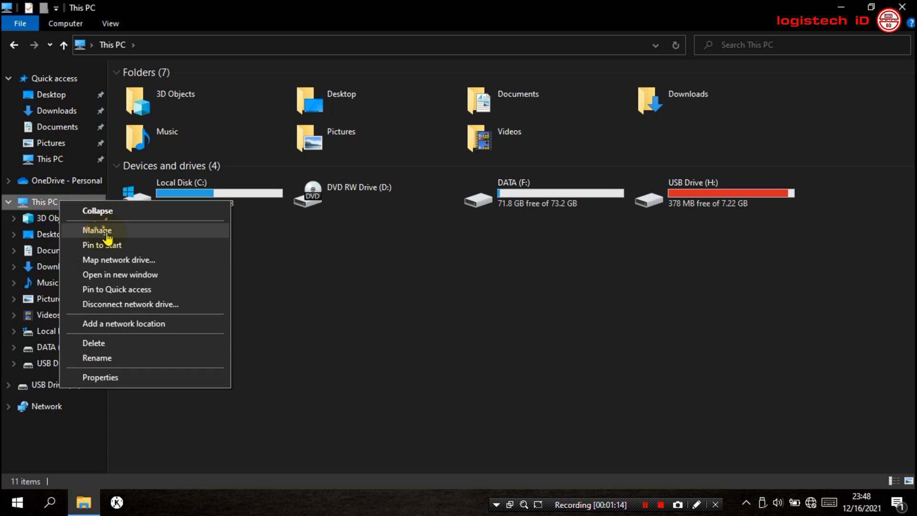
{"action": "left_click", "coordinate": [129, 234]}
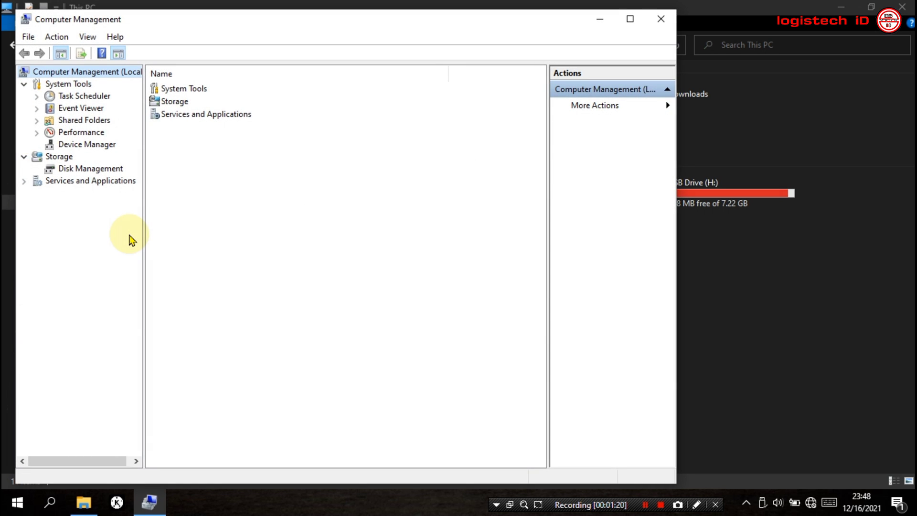
{"action": "left_click", "coordinate": [108, 173]}
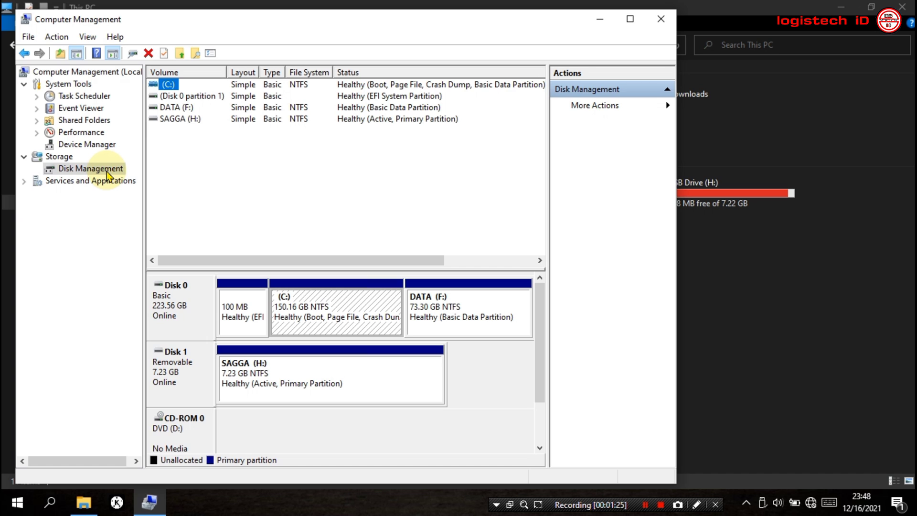
{"action": "left_click", "coordinate": [631, 25]}
{"action": "left_click", "coordinate": [358, 284]}
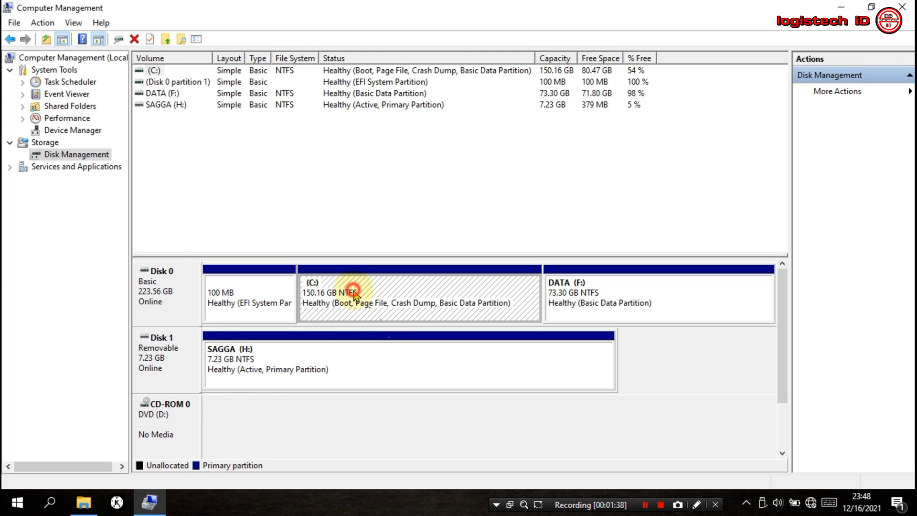
{"action": "left_click", "coordinate": [611, 288]}
{"action": "left_click", "coordinate": [176, 358]}
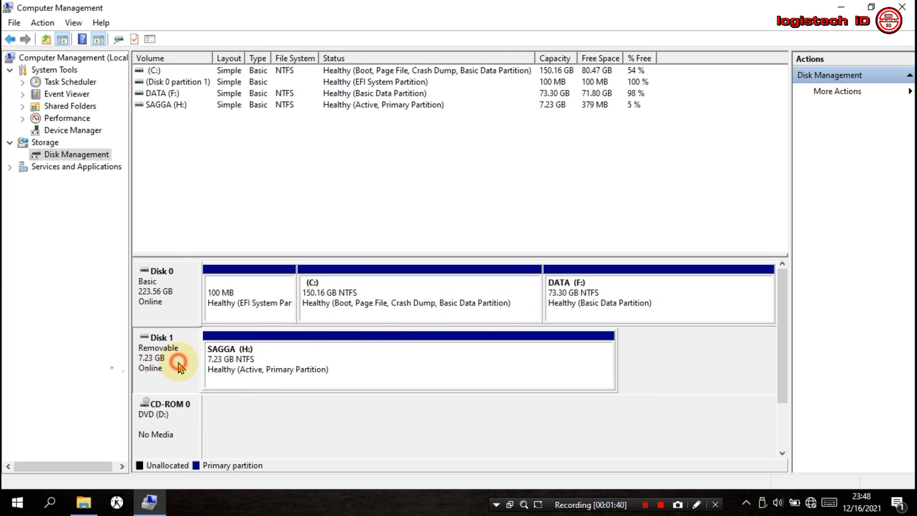
{"action": "left_click", "coordinate": [176, 418]}
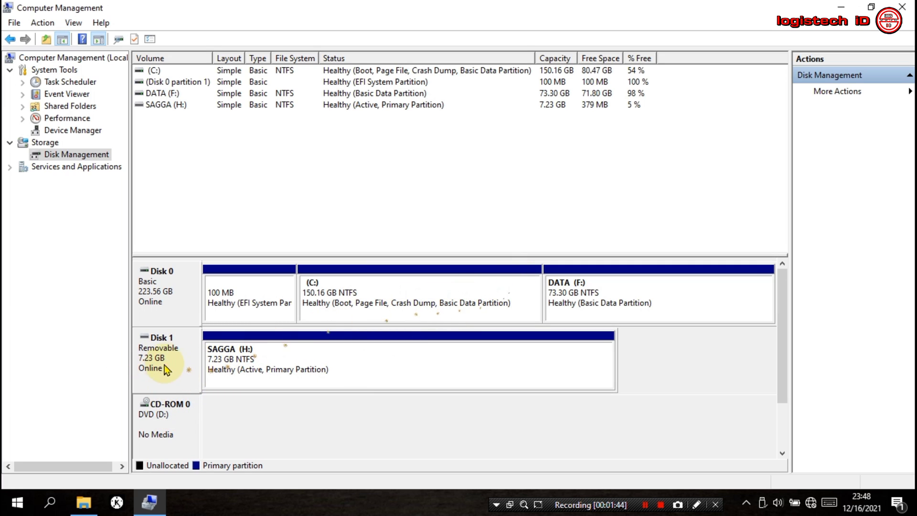
Check which drive letters are offered for the DATA (F:) volume and close the dialogs without applying a change
{"action": "left_click", "coordinate": [576, 302]}
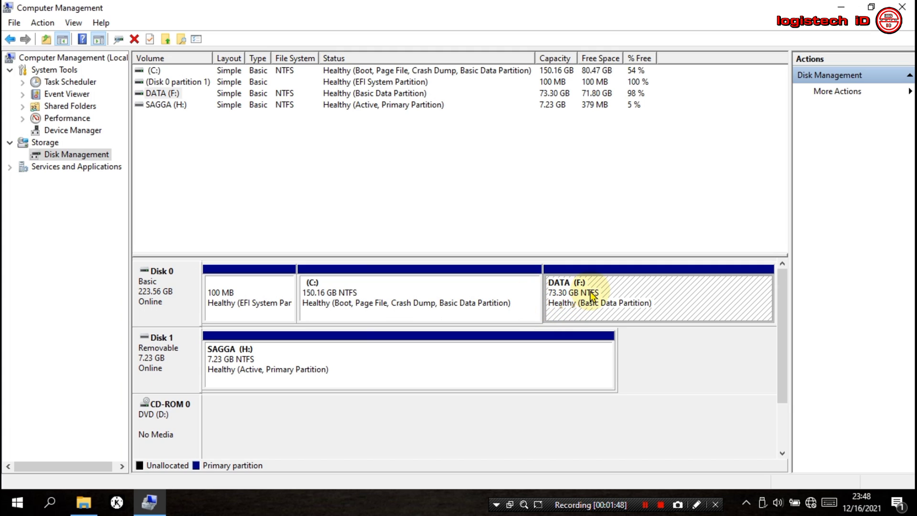
{"action": "right_click", "coordinate": [591, 295]}
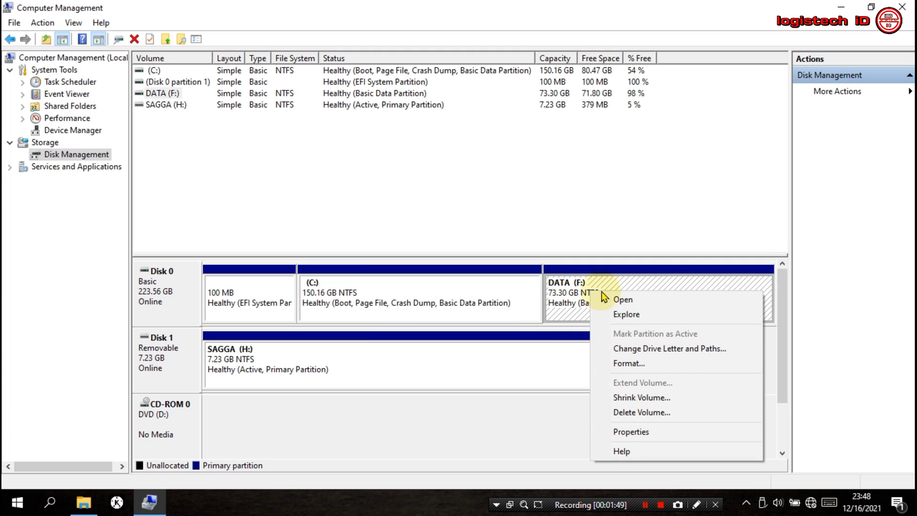
{"action": "left_click", "coordinate": [655, 353]}
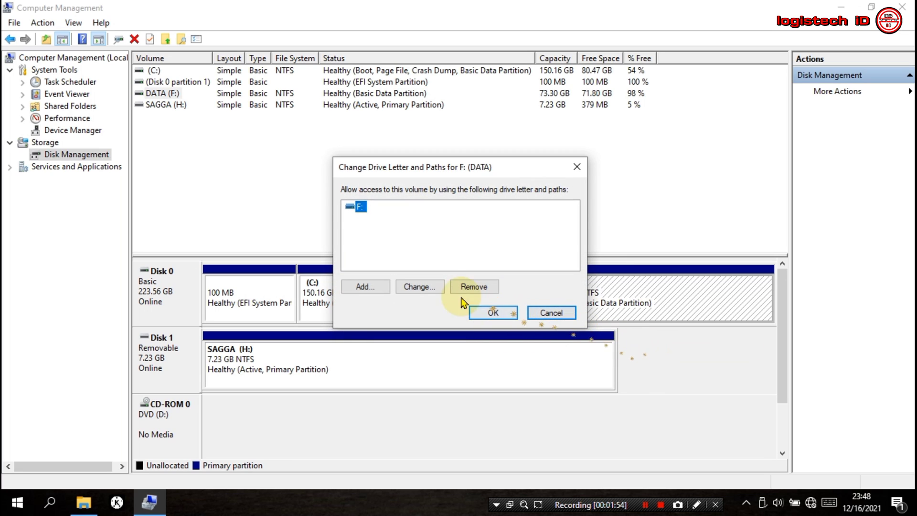
{"action": "left_click", "coordinate": [427, 290]}
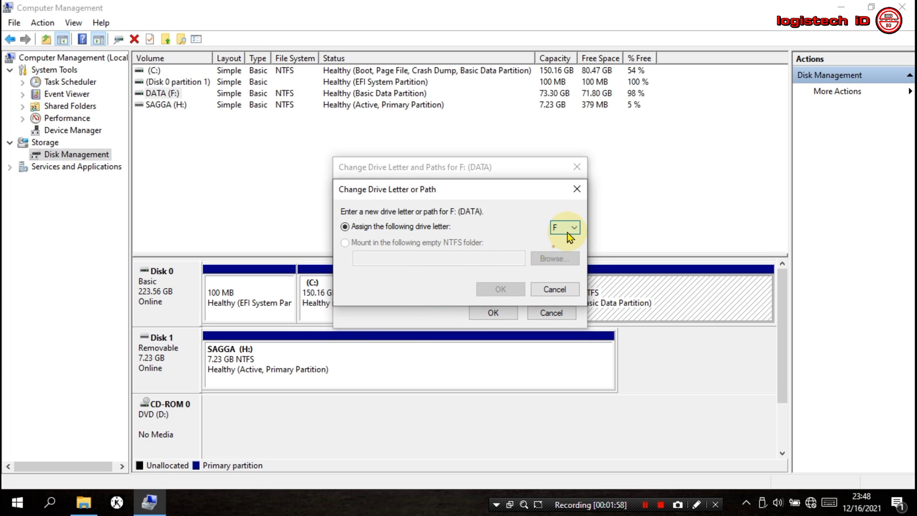
{"action": "left_click", "coordinate": [568, 234]}
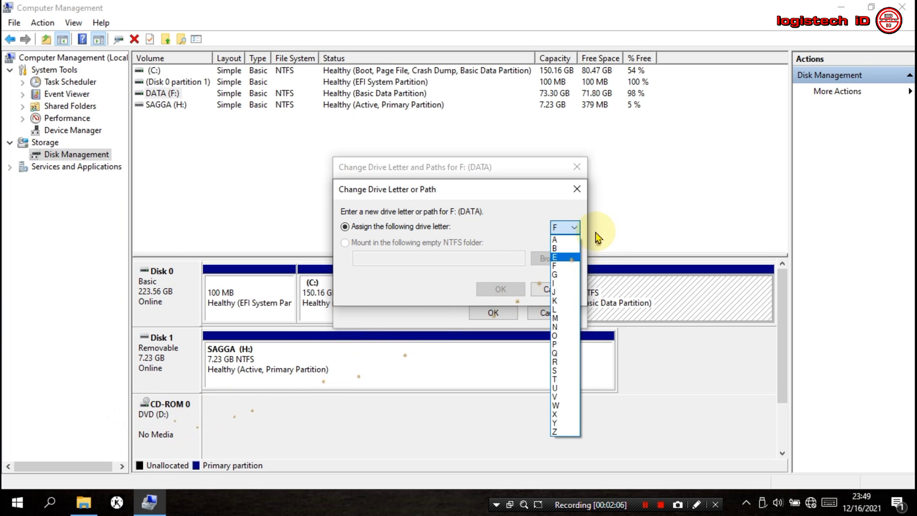
{"action": "left_click", "coordinate": [576, 193]}
{"action": "left_click", "coordinate": [576, 193]}
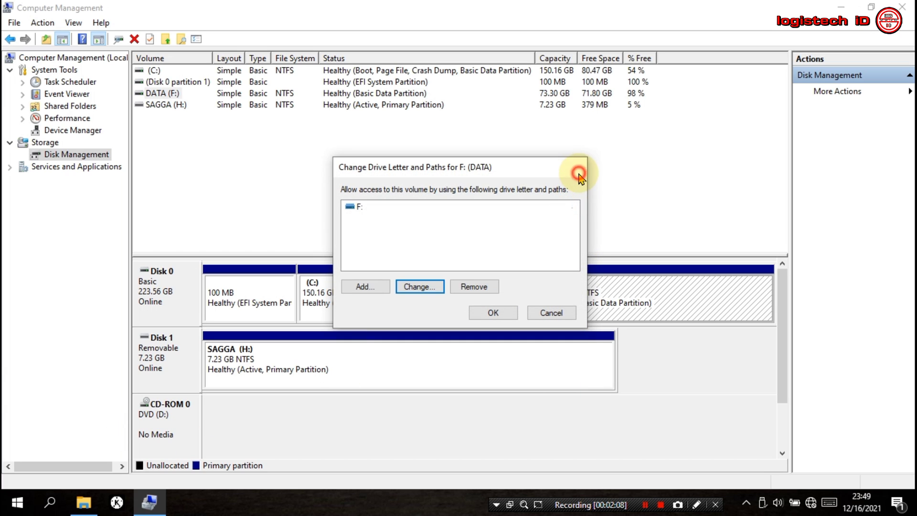
{"action": "left_click", "coordinate": [578, 172]}
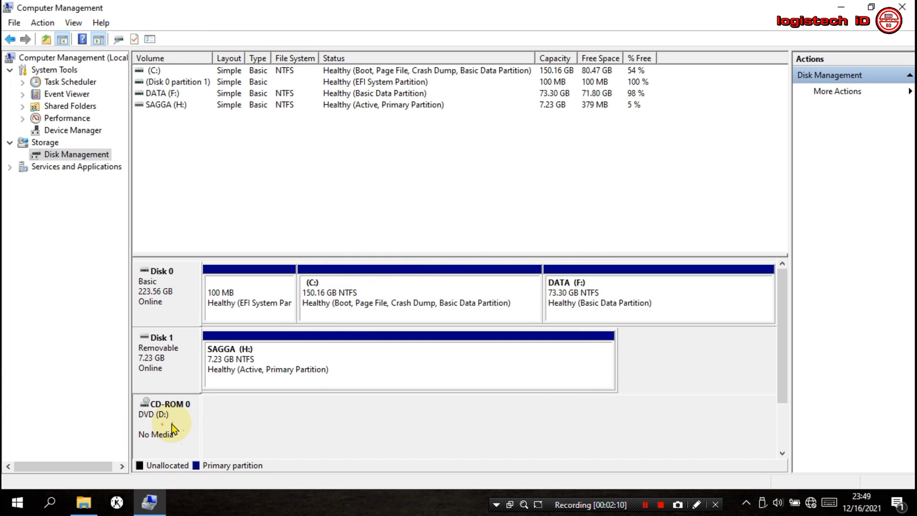
Change the drive letter of the DVD drive (CD-ROM 0) to Z and accept the change
{"action": "right_click", "coordinate": [172, 424]}
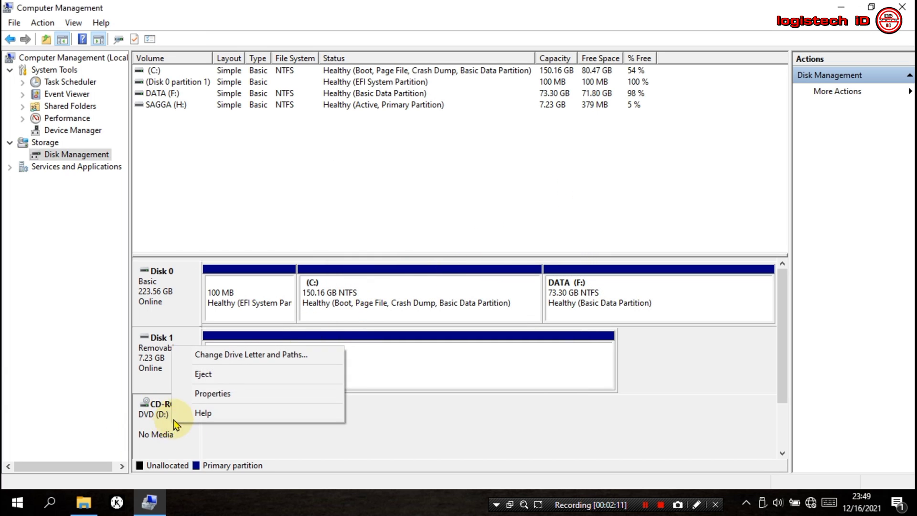
{"action": "left_click", "coordinate": [249, 357]}
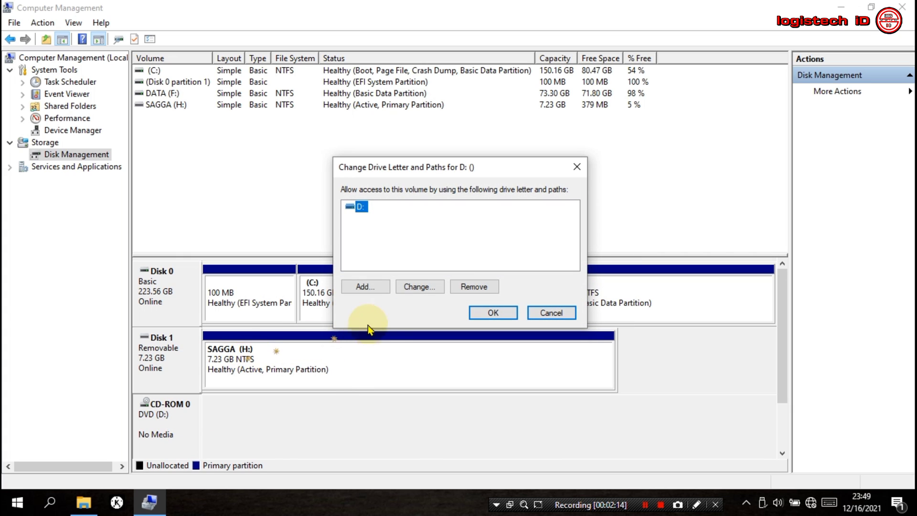
{"action": "left_click", "coordinate": [420, 288]}
{"action": "left_click", "coordinate": [567, 228]}
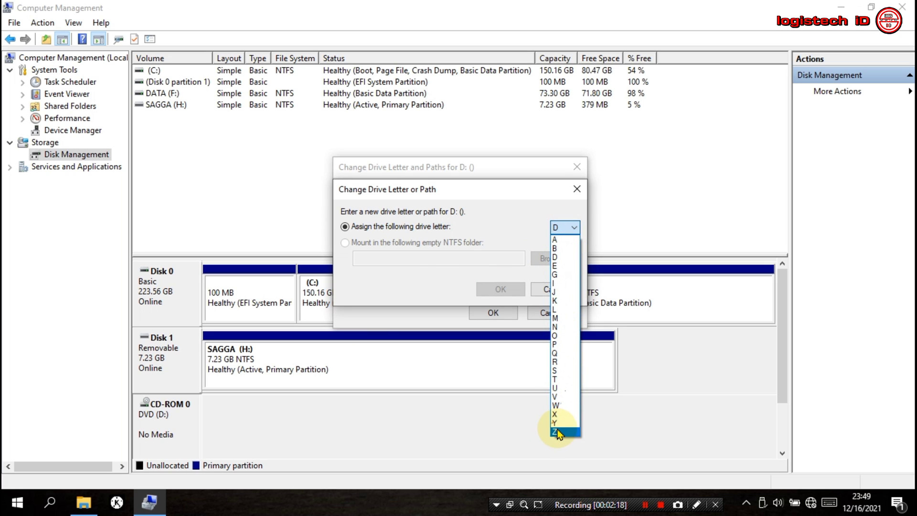
{"action": "left_click", "coordinate": [560, 432]}
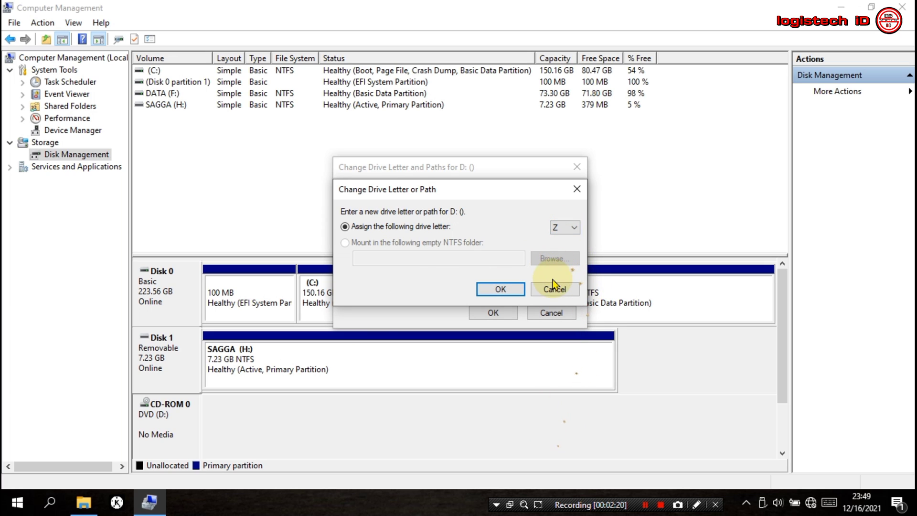
{"action": "left_click", "coordinate": [504, 289]}
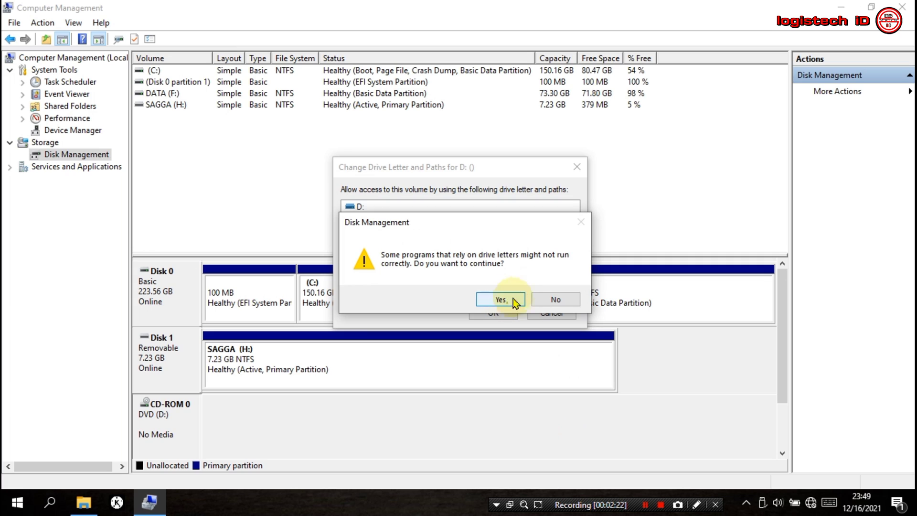
{"action": "left_click", "coordinate": [501, 299]}
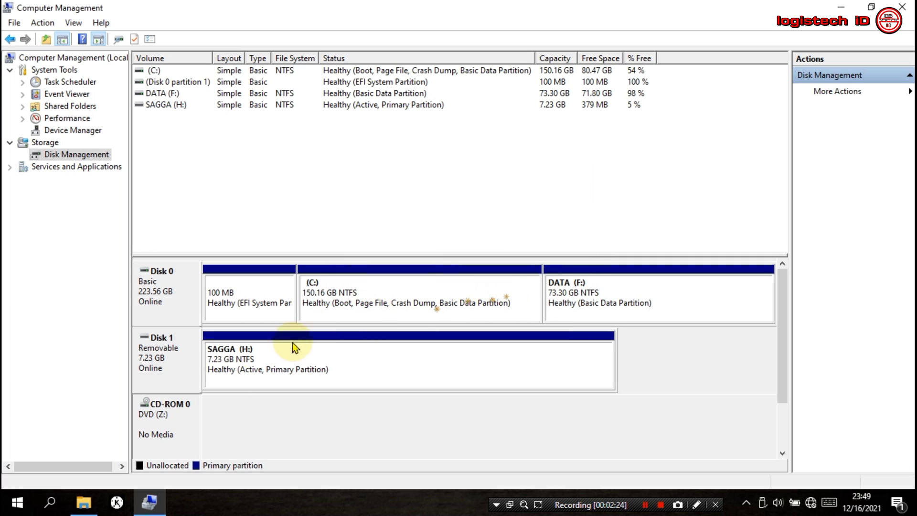
Change the drive letter of the DATA (F:) partition on Disk 0 to D and accept the change
{"action": "left_click", "coordinate": [635, 288]}
{"action": "right_click", "coordinate": [622, 294]}
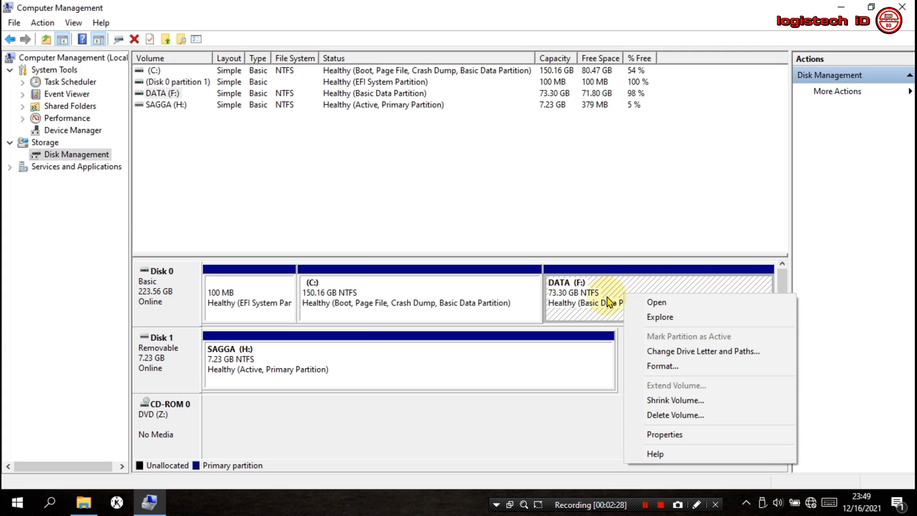
{"action": "left_click", "coordinate": [678, 351]}
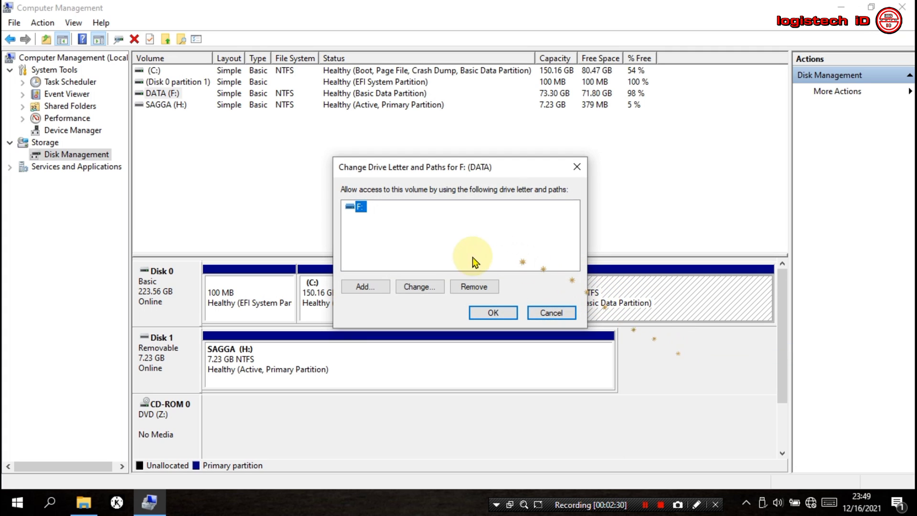
{"action": "left_click", "coordinate": [430, 289]}
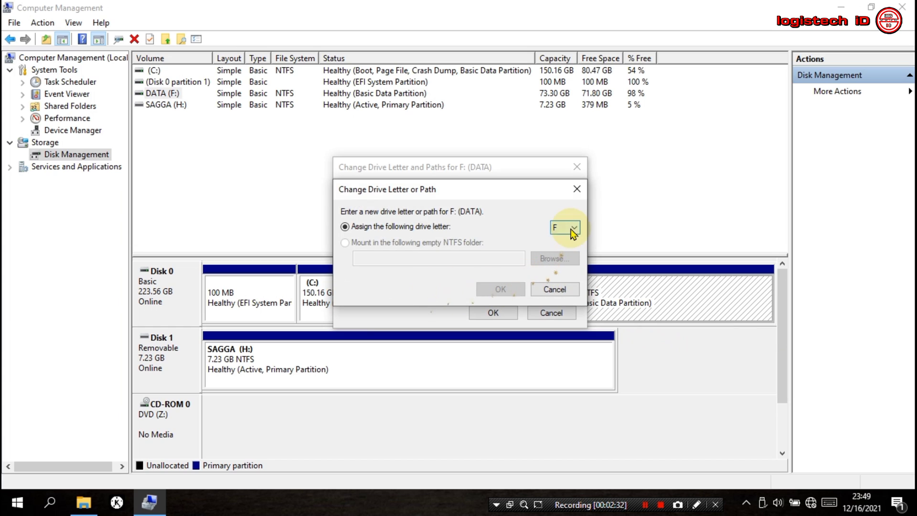
{"action": "left_click", "coordinate": [573, 233]}
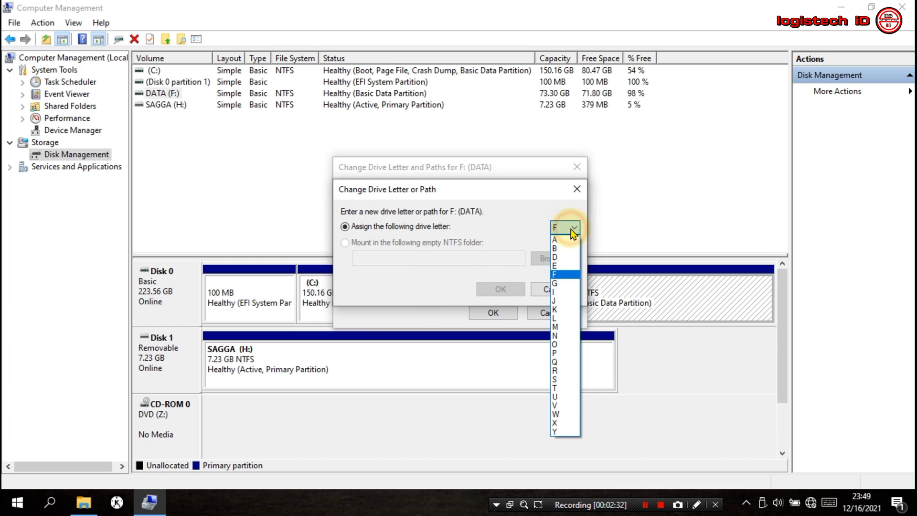
{"action": "left_click", "coordinate": [566, 262]}
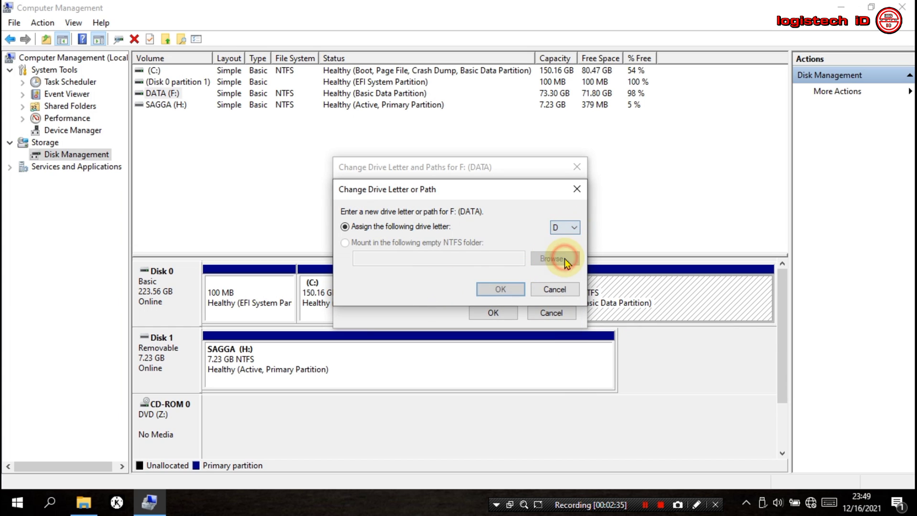
{"action": "left_click", "coordinate": [501, 290]}
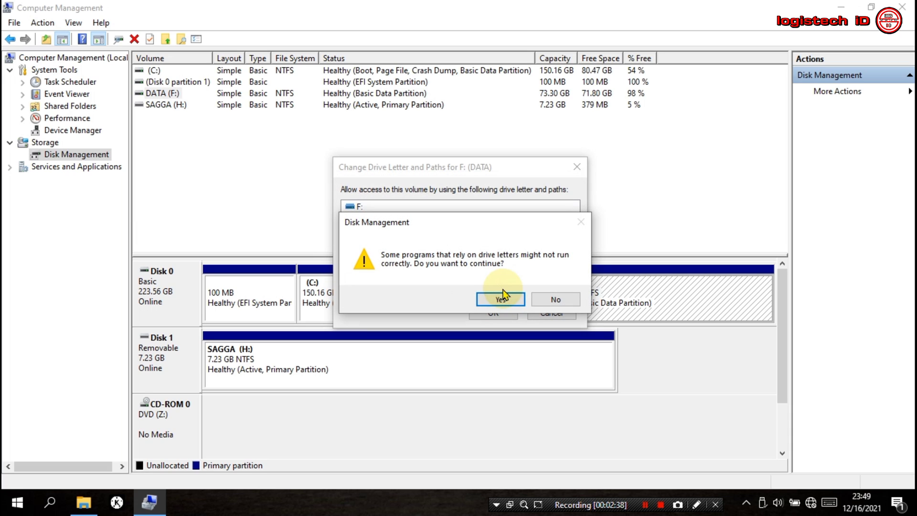
{"action": "left_click", "coordinate": [511, 300]}
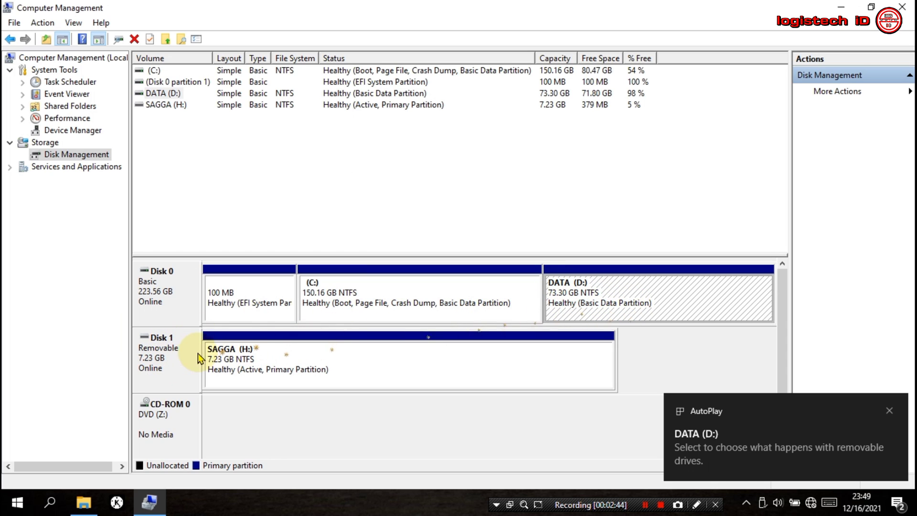
Change the drive letter of the removable USB volume on Disk 1 to E and accept the change
{"action": "left_click", "coordinate": [182, 362]}
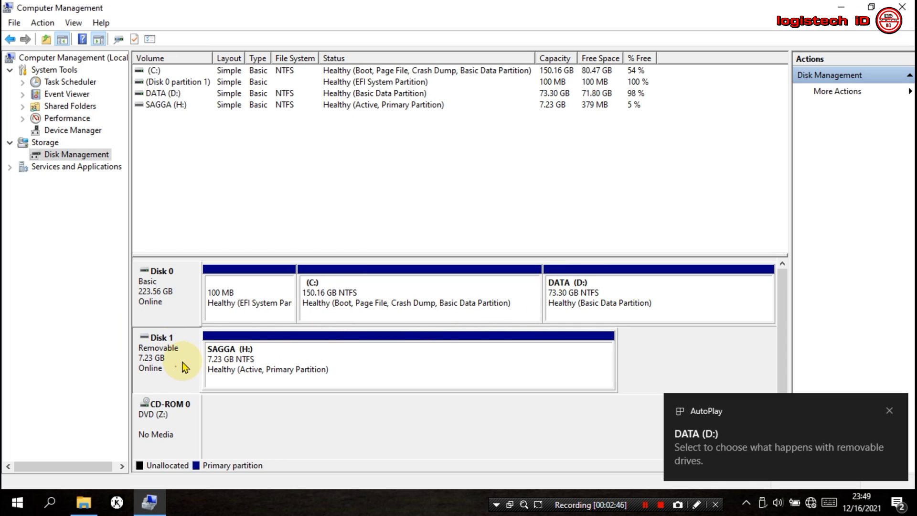
{"action": "right_click", "coordinate": [184, 367]}
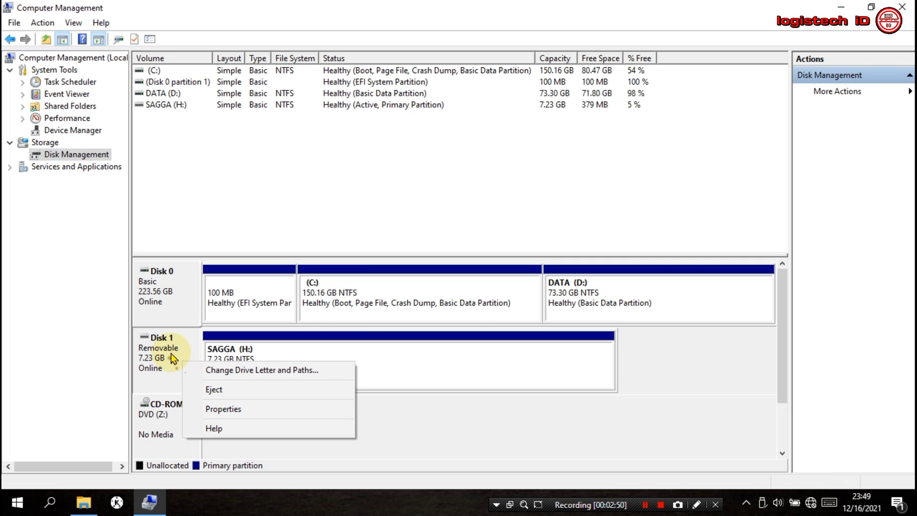
{"action": "left_click", "coordinate": [219, 379]}
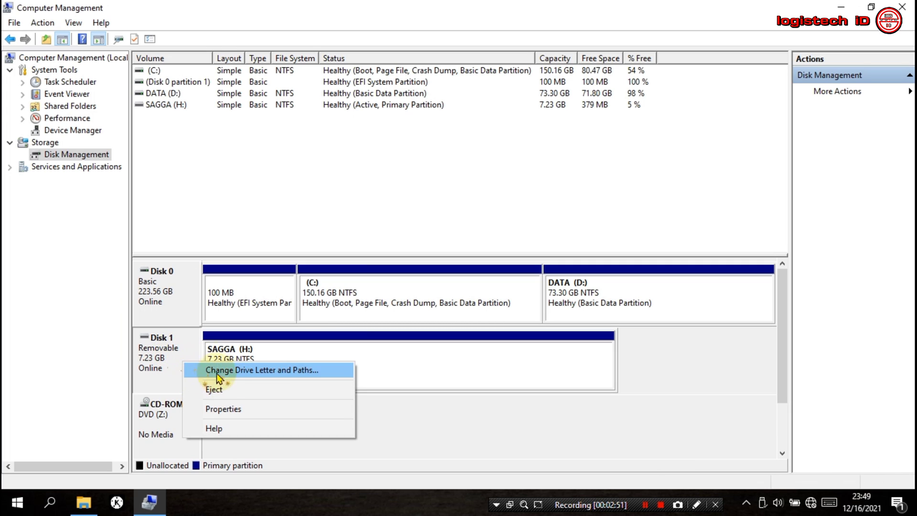
{"action": "left_click", "coordinate": [244, 373]}
{"action": "left_click", "coordinate": [417, 287]}
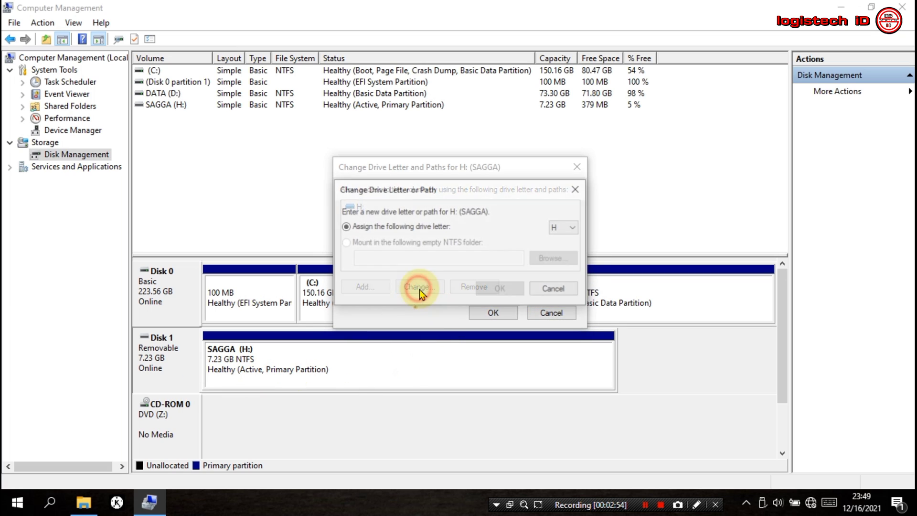
{"action": "left_click", "coordinate": [567, 228]}
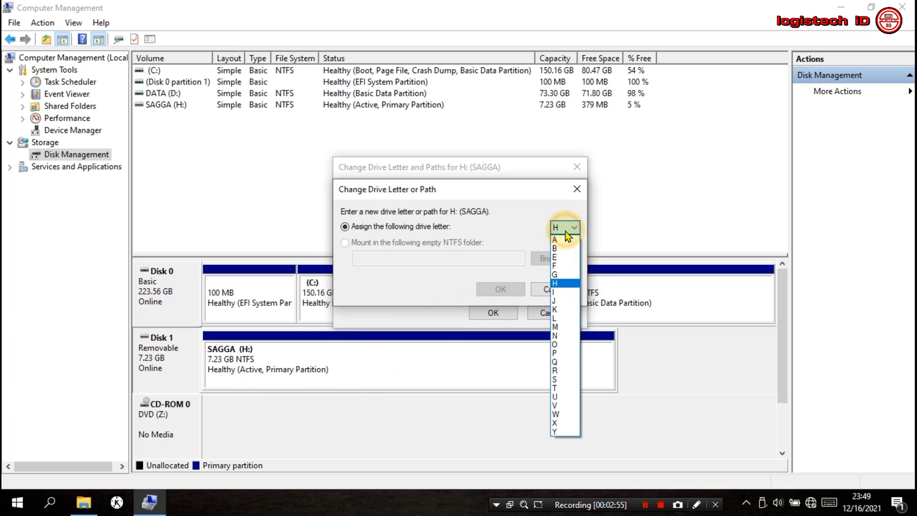
{"action": "left_click", "coordinate": [560, 258]}
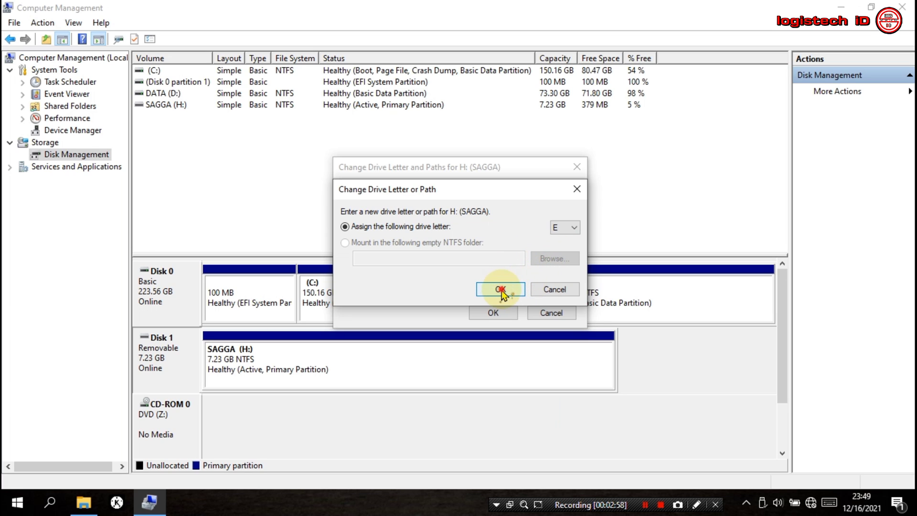
{"action": "left_click", "coordinate": [501, 289]}
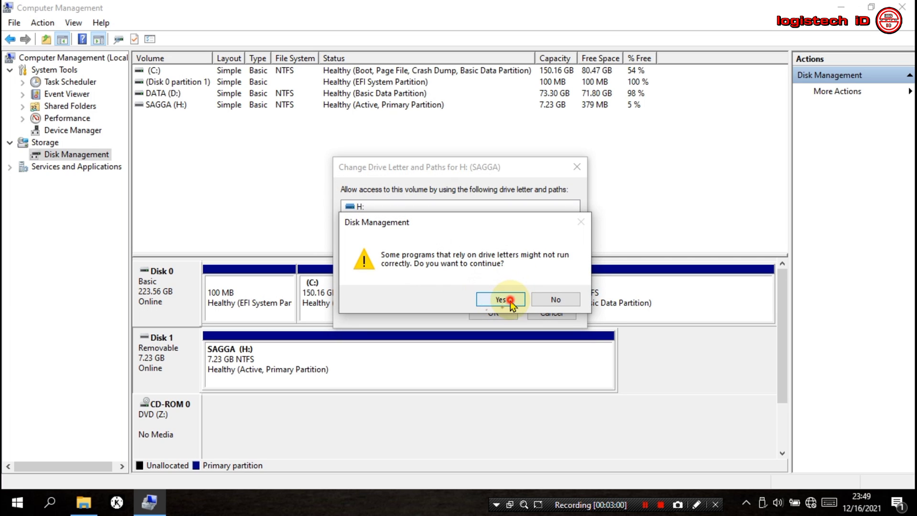
{"action": "left_click", "coordinate": [511, 301]}
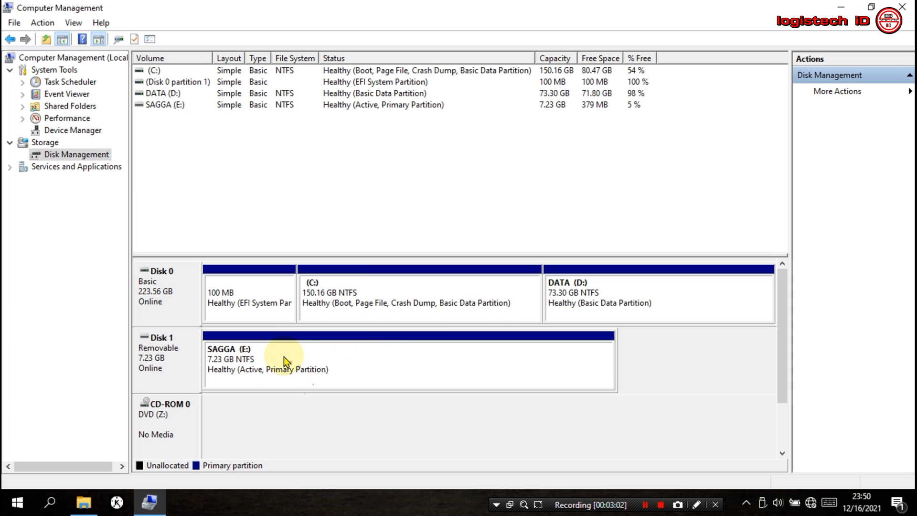
Change the drive letter of the DVD drive (CD-ROM 0) to F, accept the change, and close Computer Management
{"action": "right_click", "coordinate": [160, 413]}
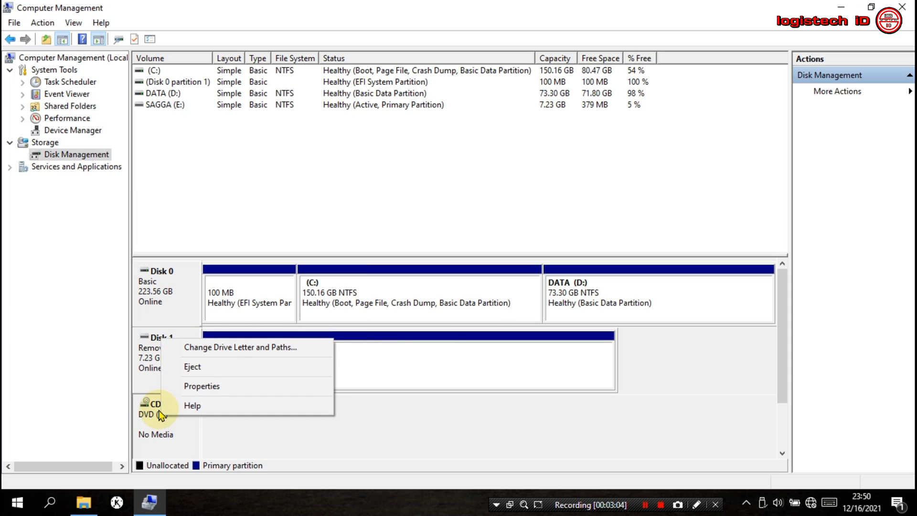
{"action": "left_click", "coordinate": [247, 348]}
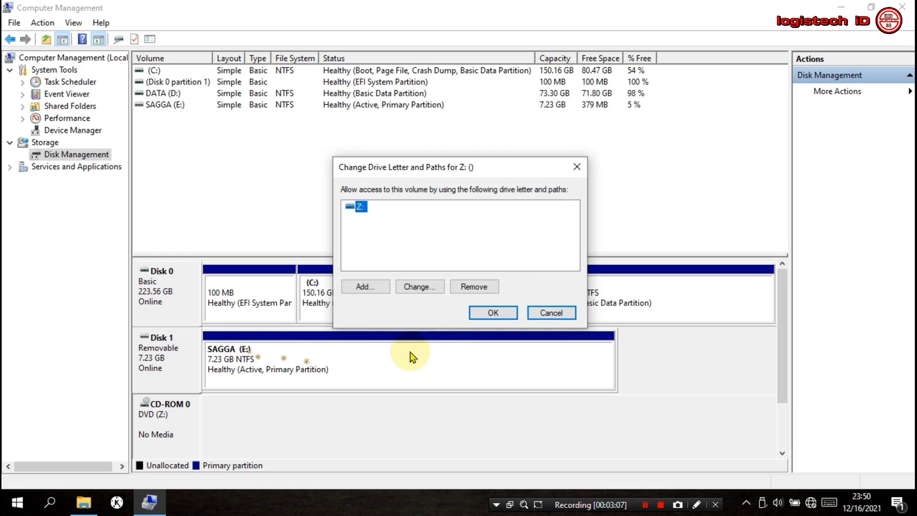
{"action": "left_click", "coordinate": [421, 288]}
{"action": "left_click", "coordinate": [570, 229]}
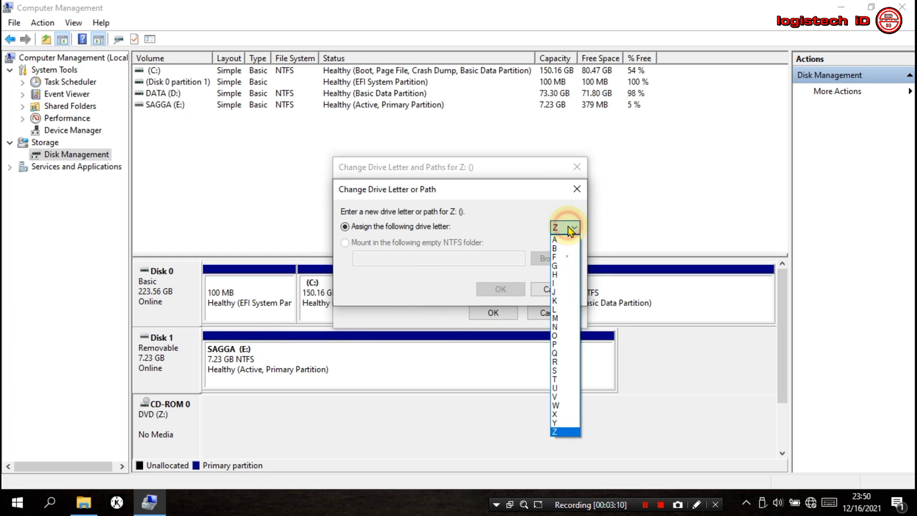
{"action": "left_click", "coordinate": [568, 257]}
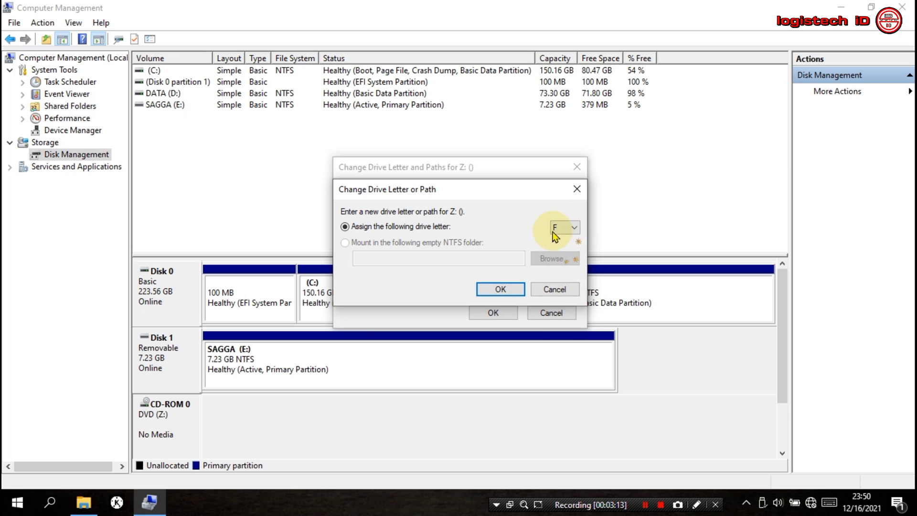
{"action": "left_click", "coordinate": [501, 290]}
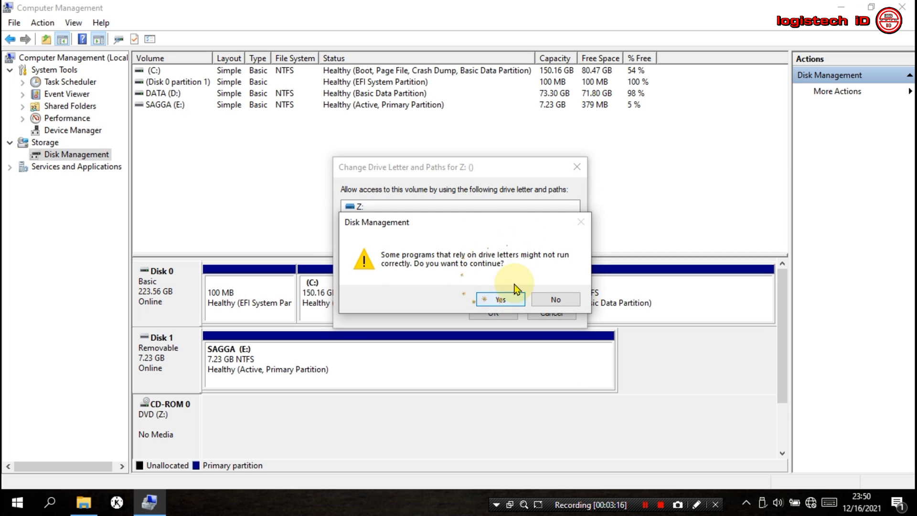
{"action": "left_click", "coordinate": [512, 303]}
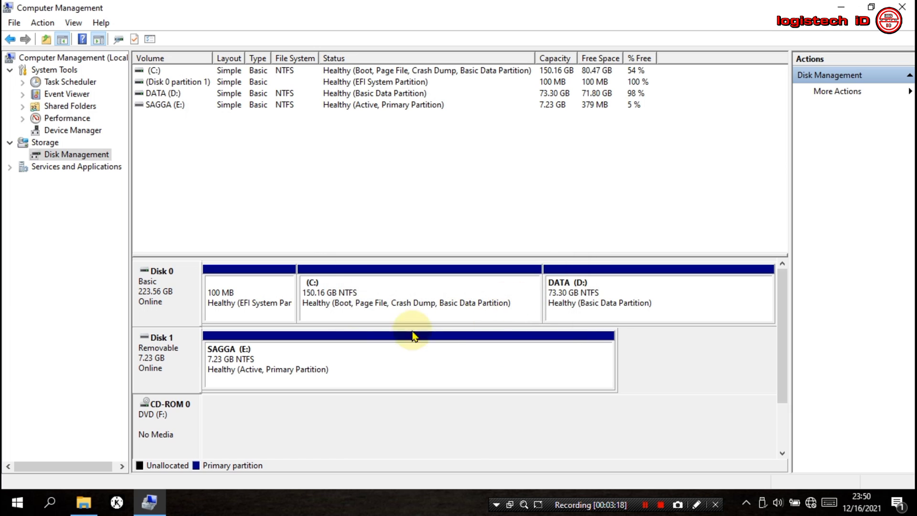
{"action": "left_click", "coordinate": [903, 14]}
{"action": "left_click", "coordinate": [905, 8]}
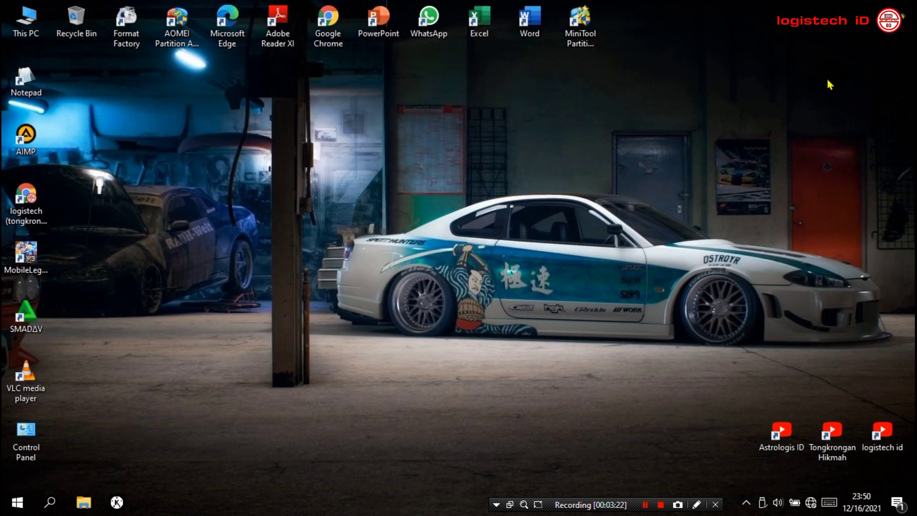
Show This PC in File Explorer, check the letters of the local disk, DATA, USB and DVD drives, and close the window
{"action": "left_click", "coordinate": [84, 502]}
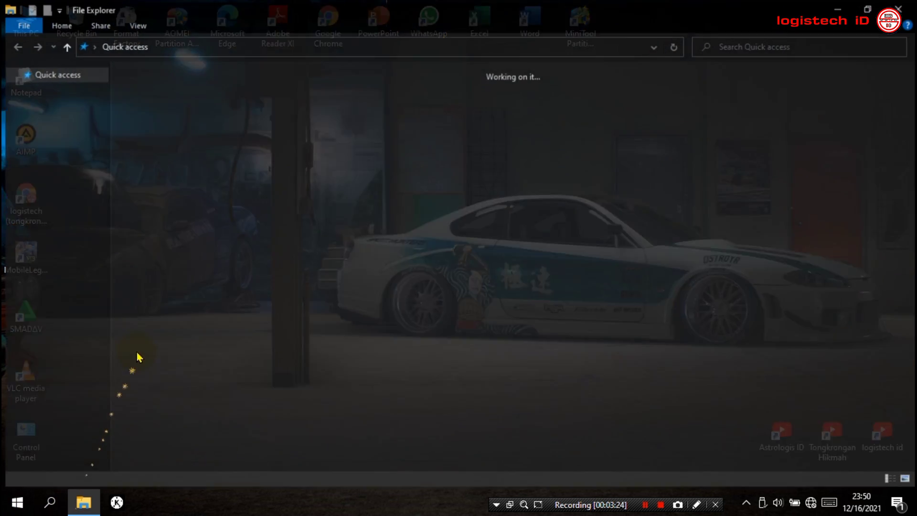
{"action": "left_click", "coordinate": [63, 205]}
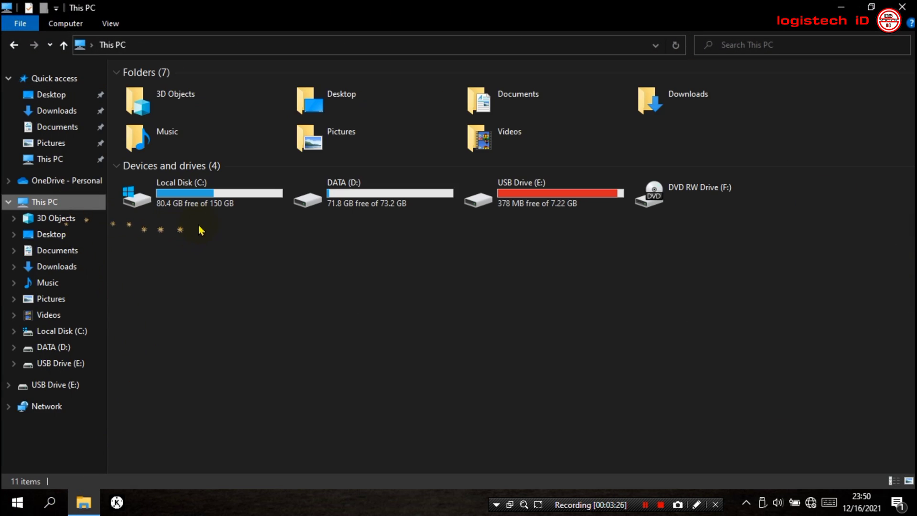
{"action": "left_click", "coordinate": [223, 209]}
{"action": "left_click", "coordinate": [375, 203]}
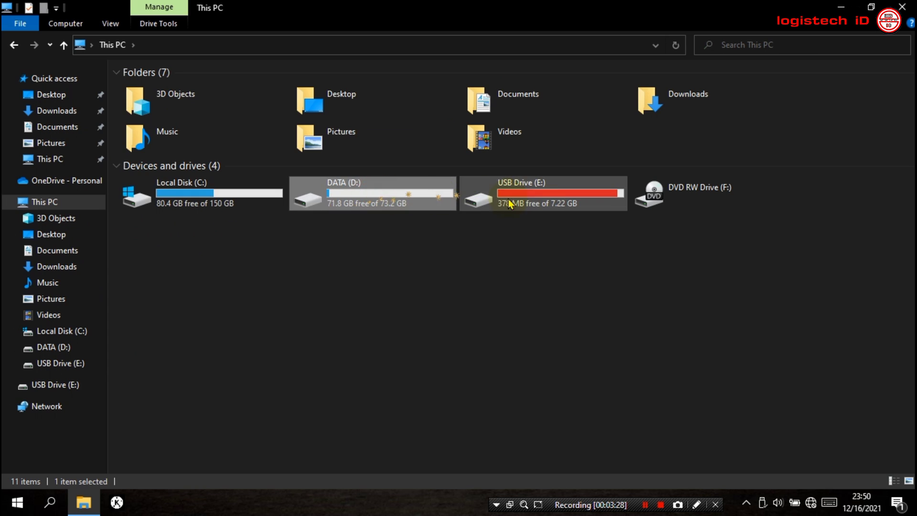
{"action": "left_click", "coordinate": [548, 207]}
{"action": "left_click", "coordinate": [700, 204]}
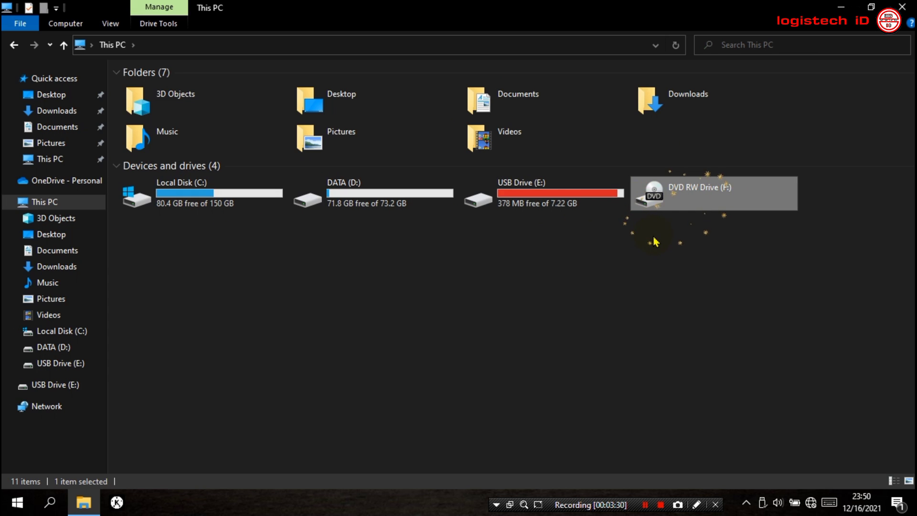
{"action": "left_click", "coordinate": [650, 253]}
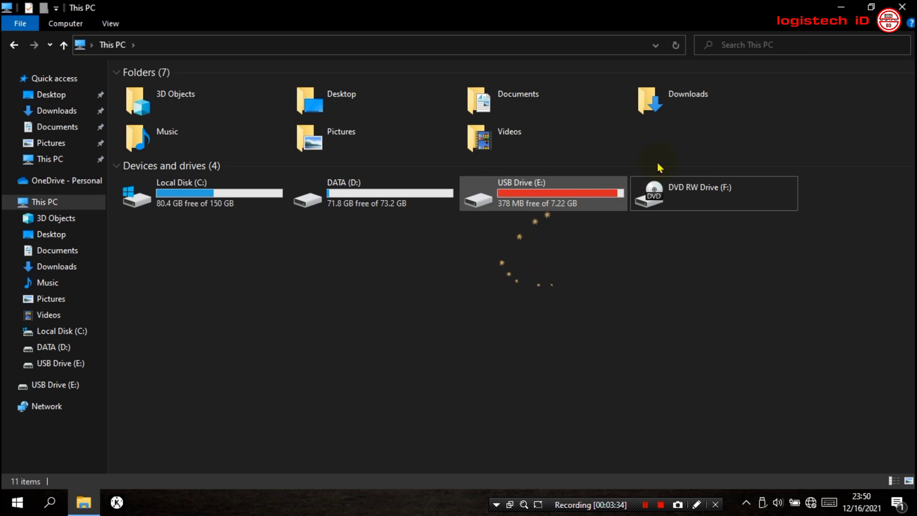
{"action": "left_click", "coordinate": [903, 7]}
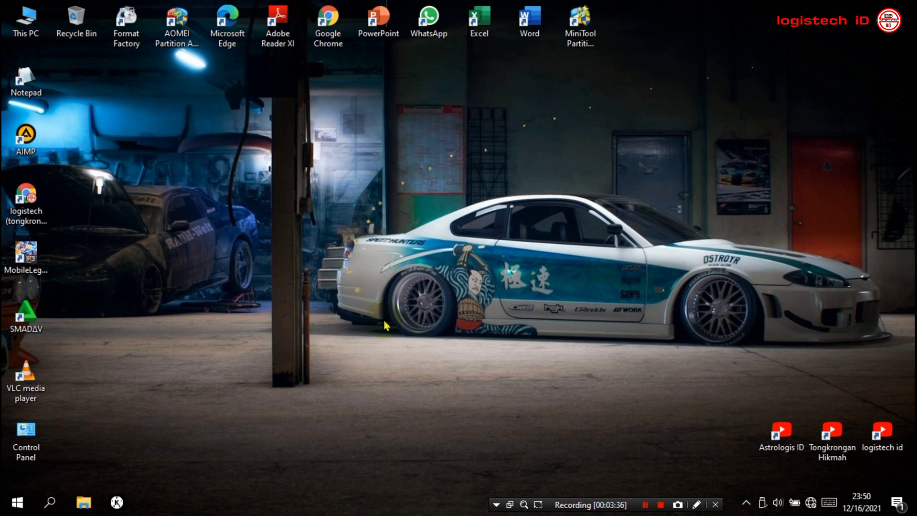